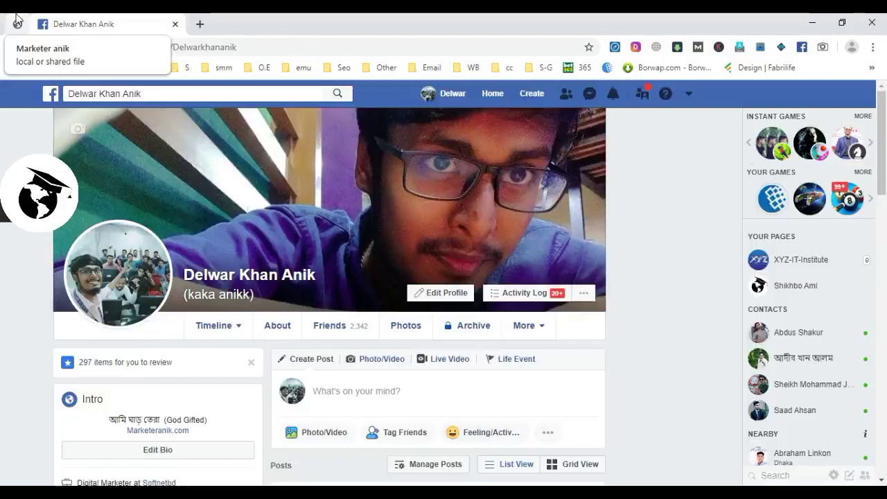
Step: Open Facebook's ad management from the profile page and open the campaigns of the ad account with the $2,000.00 spend cap
click(17, 22)
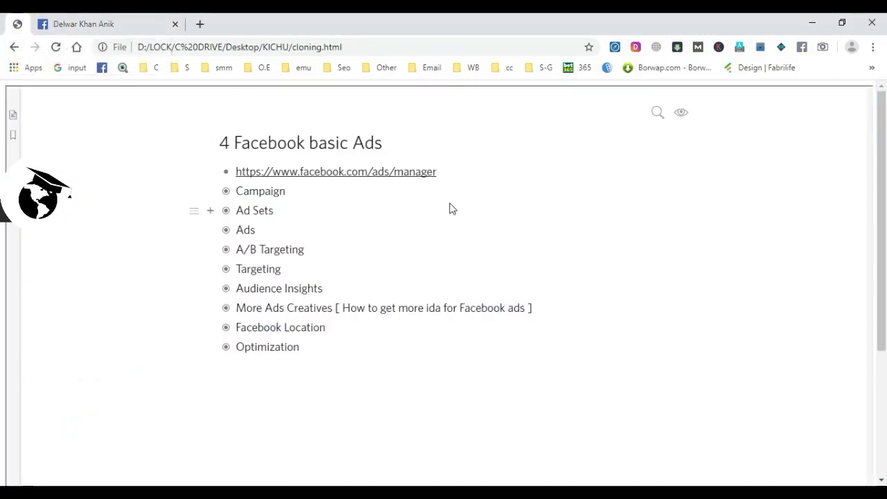
click(113, 21)
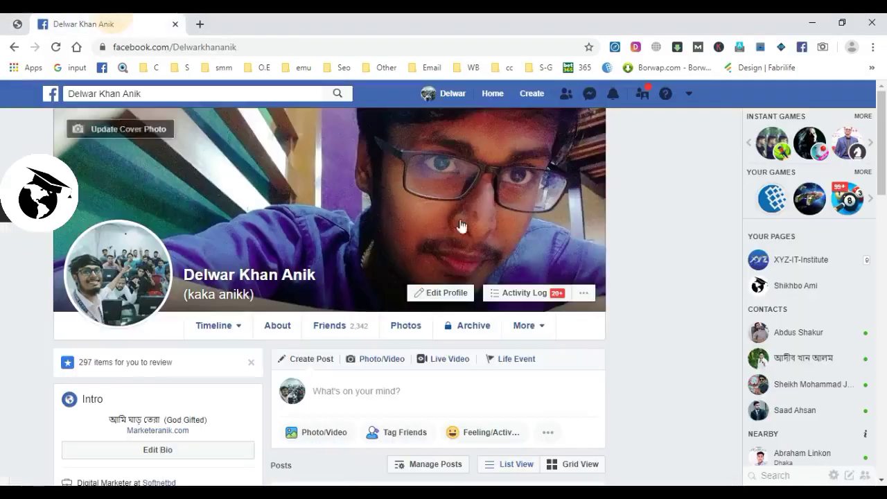
click(689, 97)
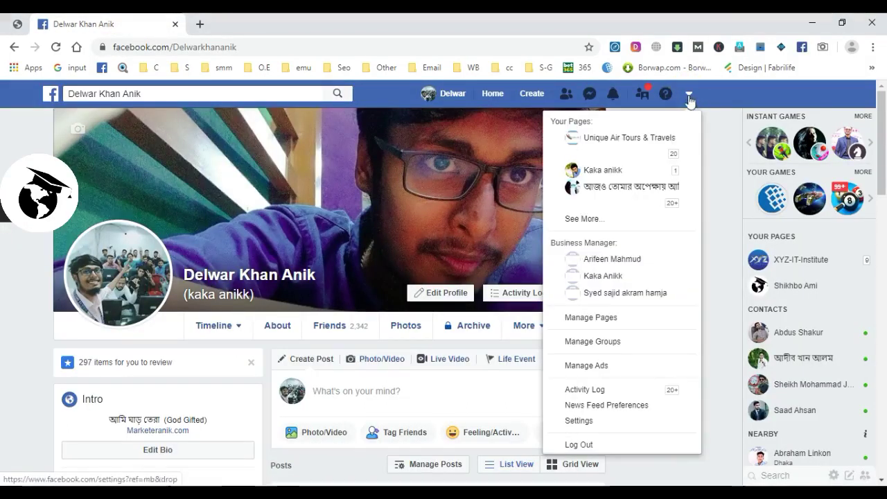
click(615, 367)
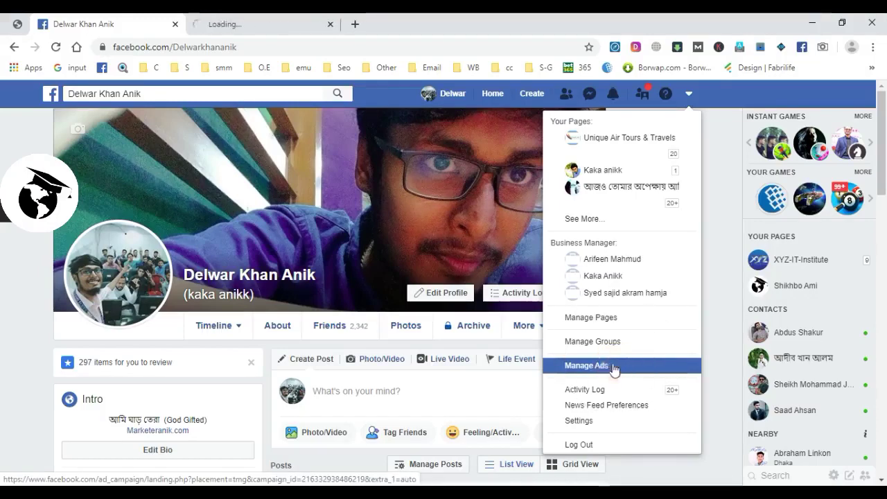
click(280, 18)
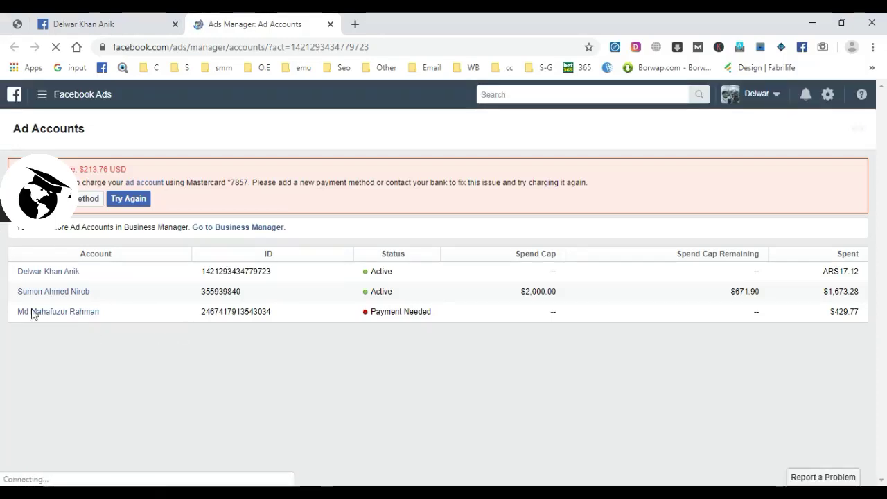
click(61, 297)
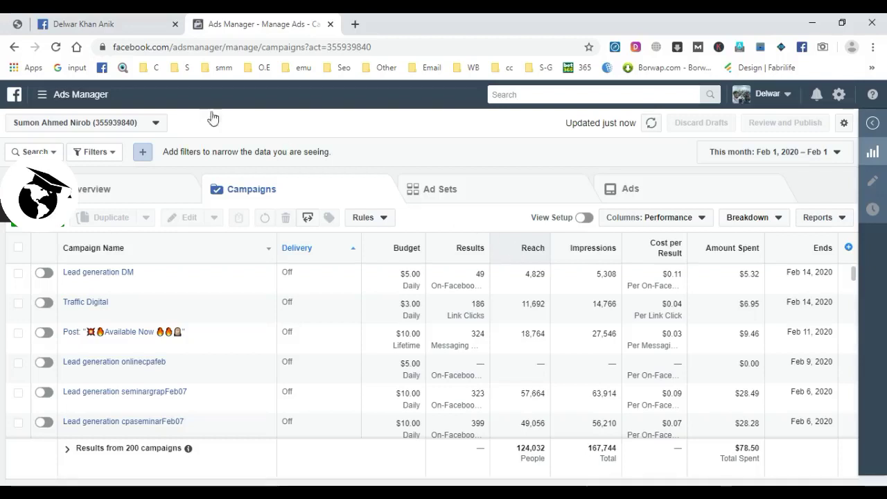
Step: Open the facebook.com/ads/manager link from the notes outline, view the ad accounts page and return to the notes
click(18, 23)
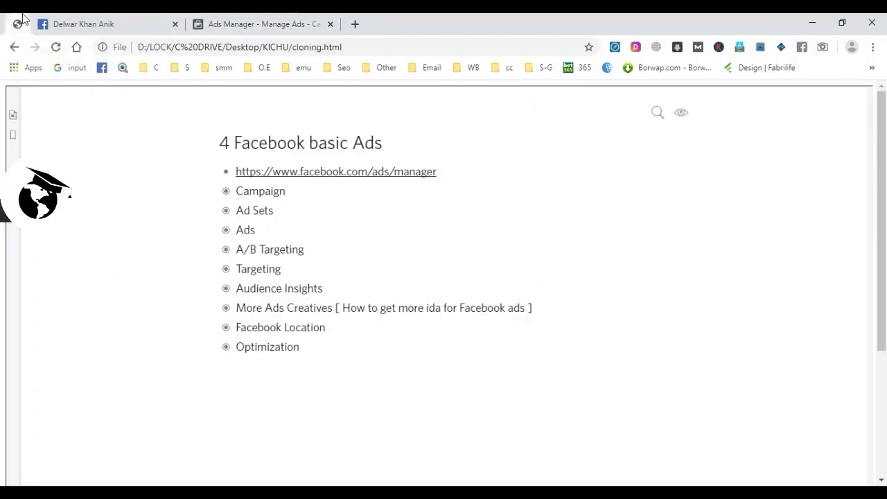
click(357, 180)
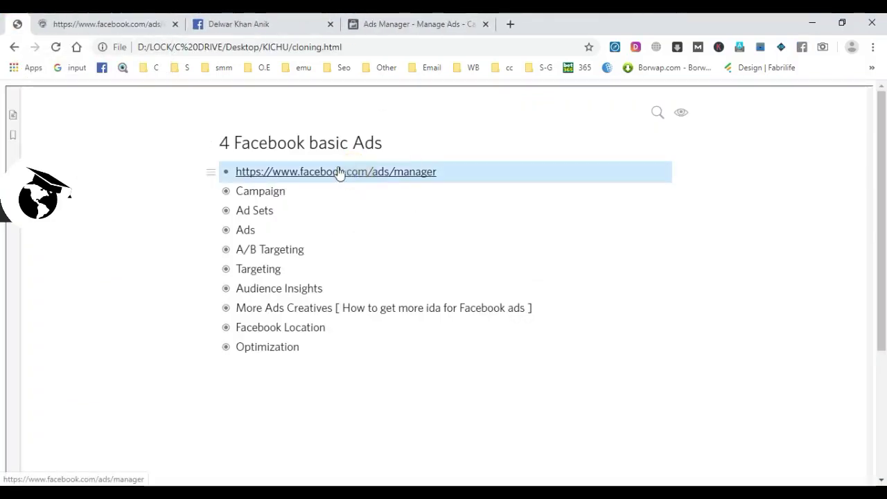
click(161, 23)
click(241, 49)
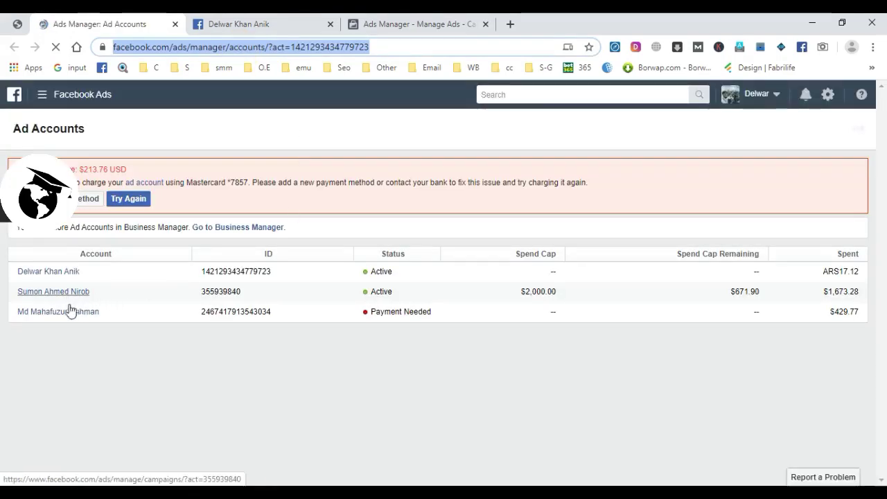
click(17, 24)
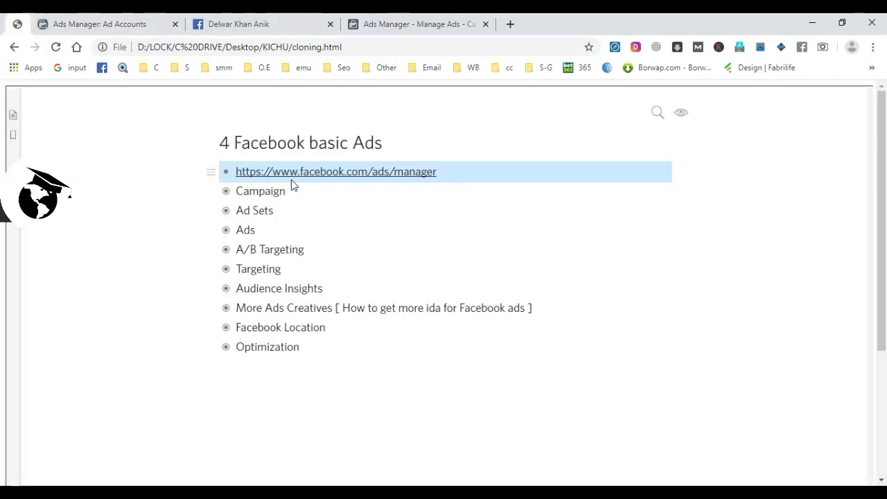
Step: Start creating a new campaign in Ads Manager, dismiss the unfinished draft and bring up the full list of marketing objectives
click(391, 21)
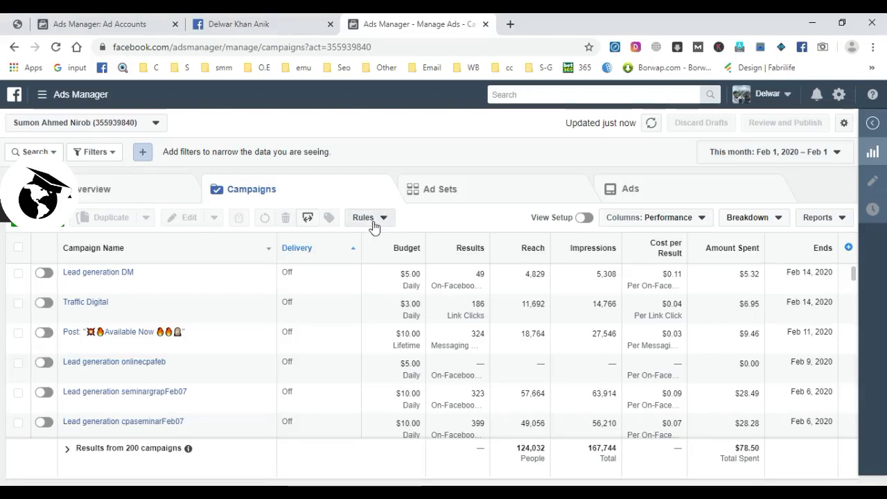
click(62, 222)
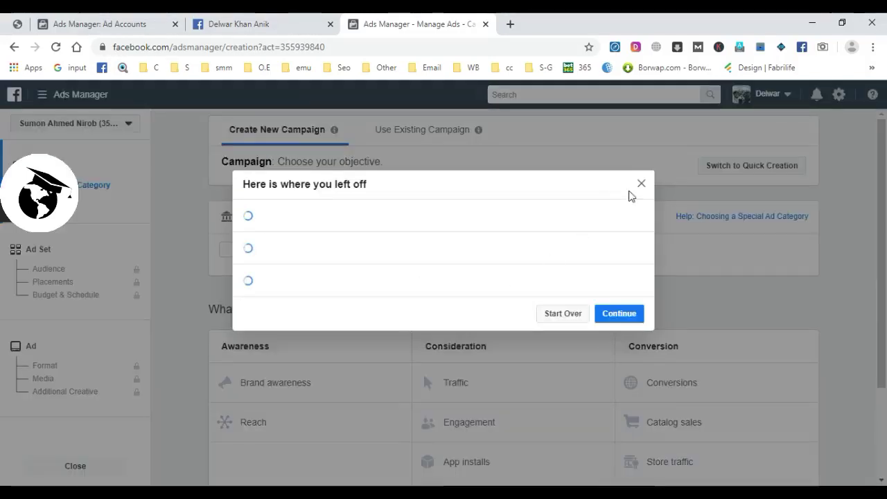
click(642, 185)
scroll(758, 273, down, 3)
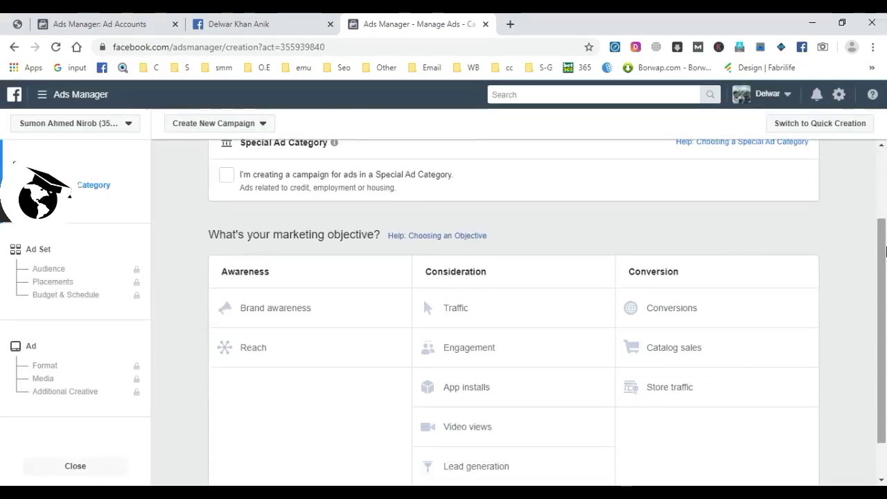
drag(883, 277, 886, 294)
Step: In the notes outline, expand Campaign, its Types and the Awareness category
click(17, 24)
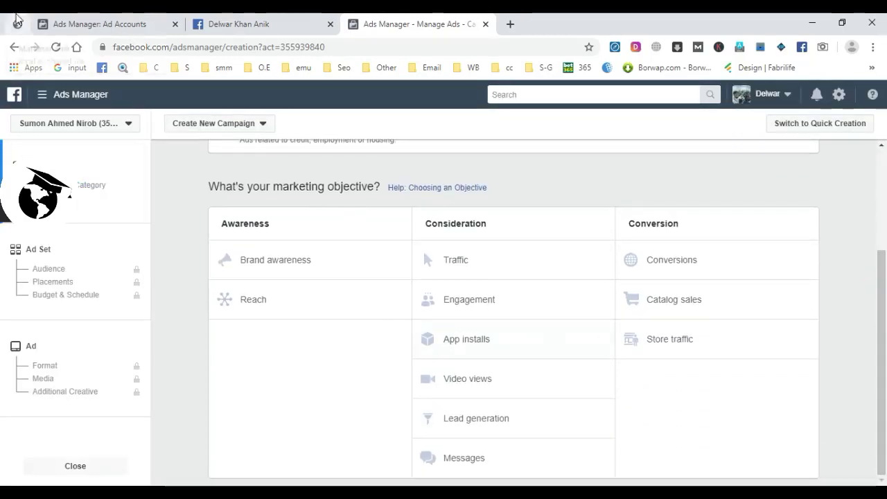
click(210, 191)
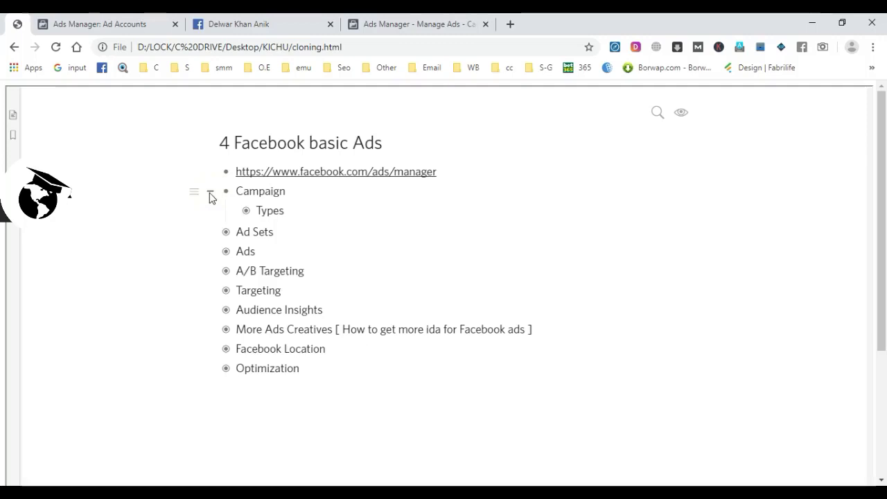
click(231, 211)
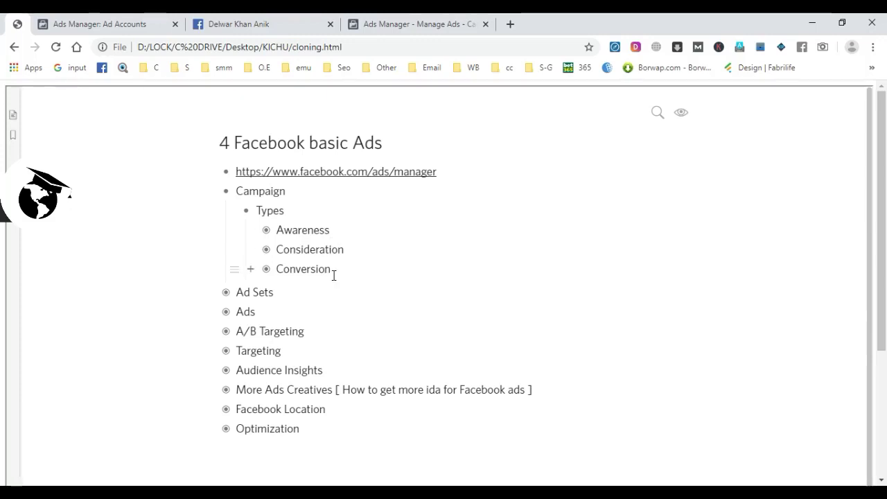
click(250, 231)
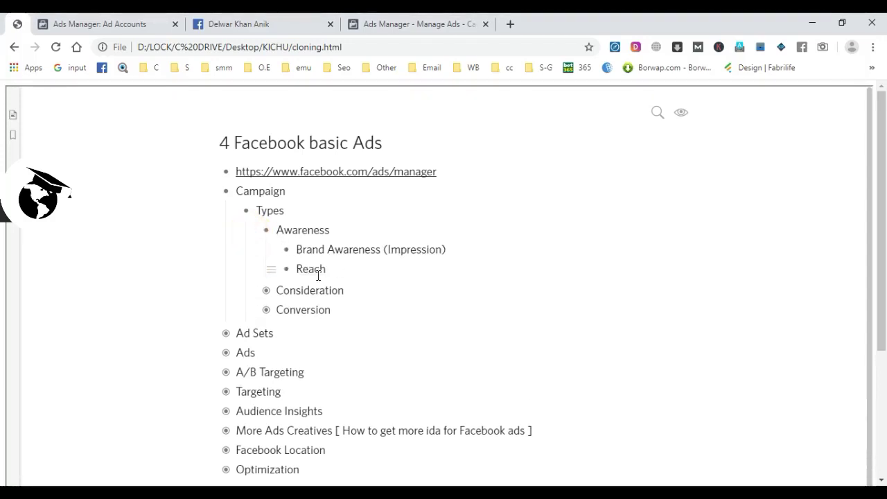
Step: Highlight the Brand Awareness (Impression) entry and point out the Reach entry under Awareness
drag(455, 251, 307, 254)
triple_click(342, 251)
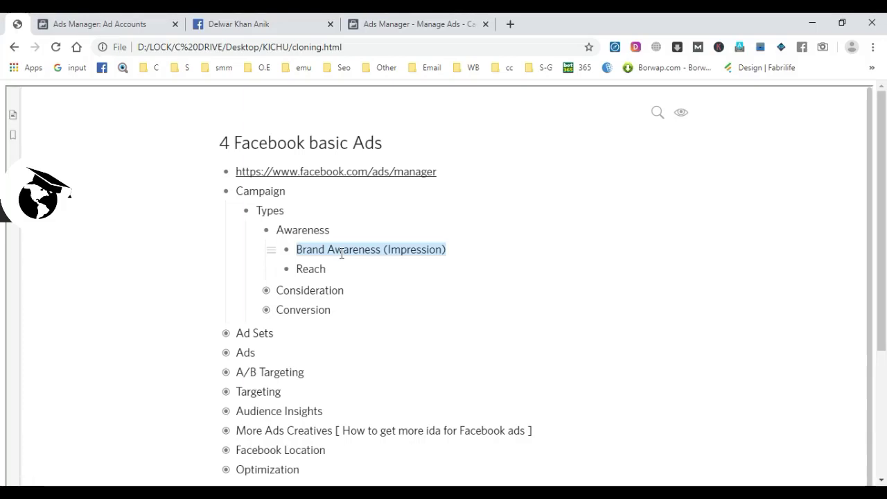
click(330, 268)
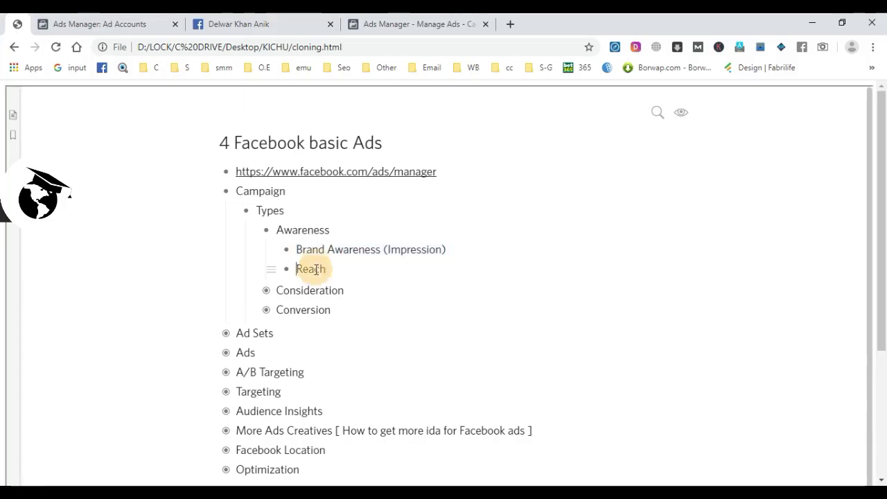
key(Home)
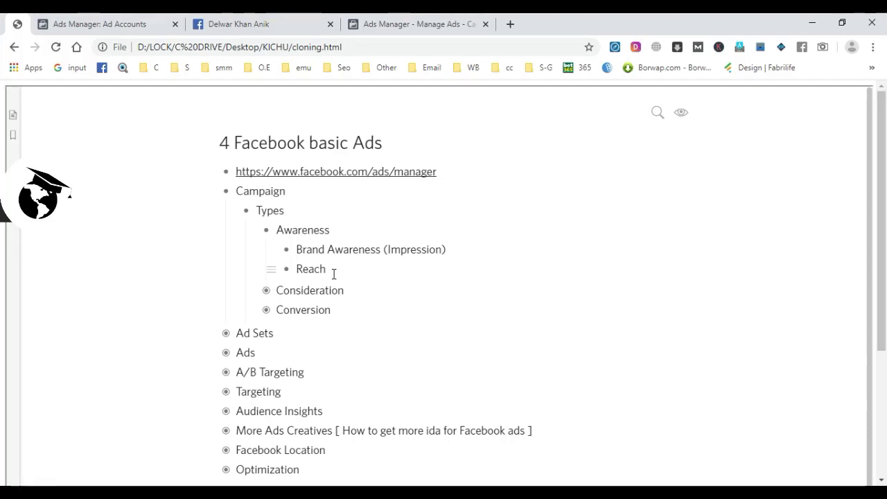
click(334, 272)
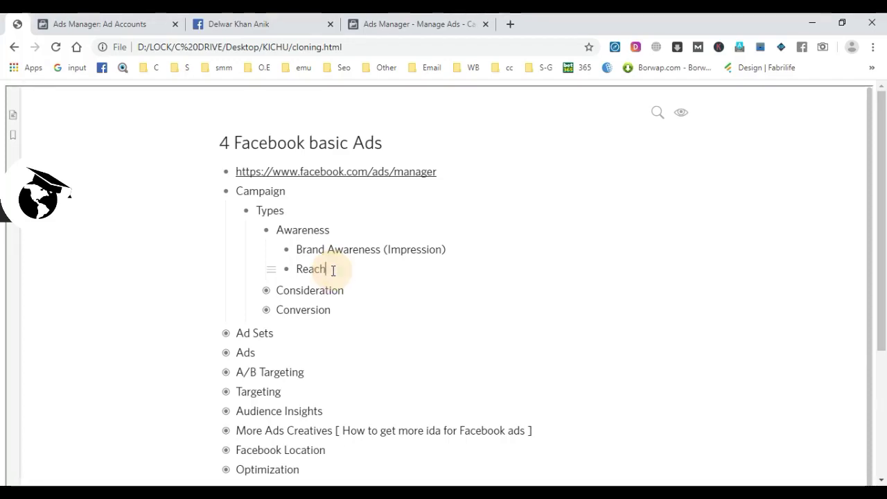
Step: Move the Ads Manager campaign creation page directly beside the notes and review the Reach objective under Awareness
click(239, 24)
click(111, 23)
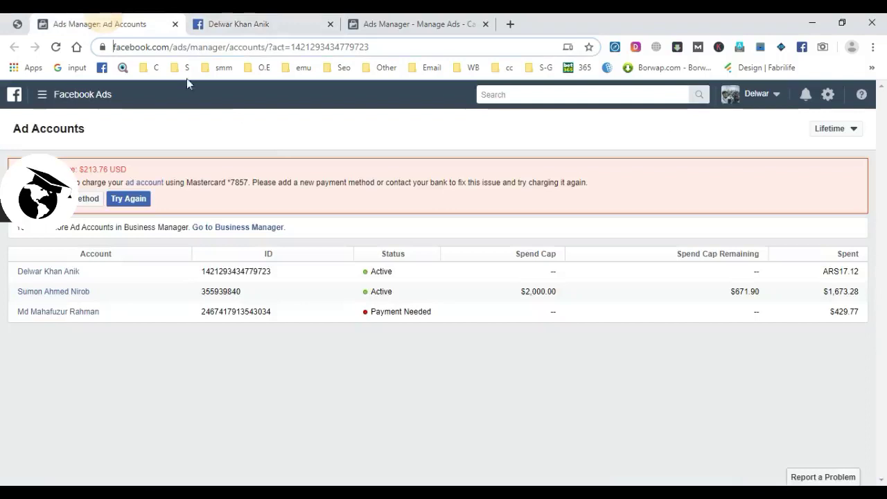
drag(388, 23, 77, 24)
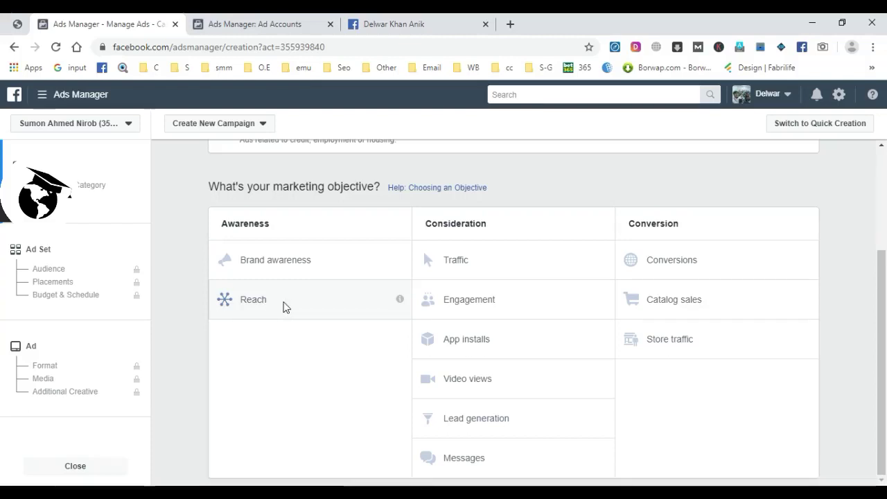
click(284, 307)
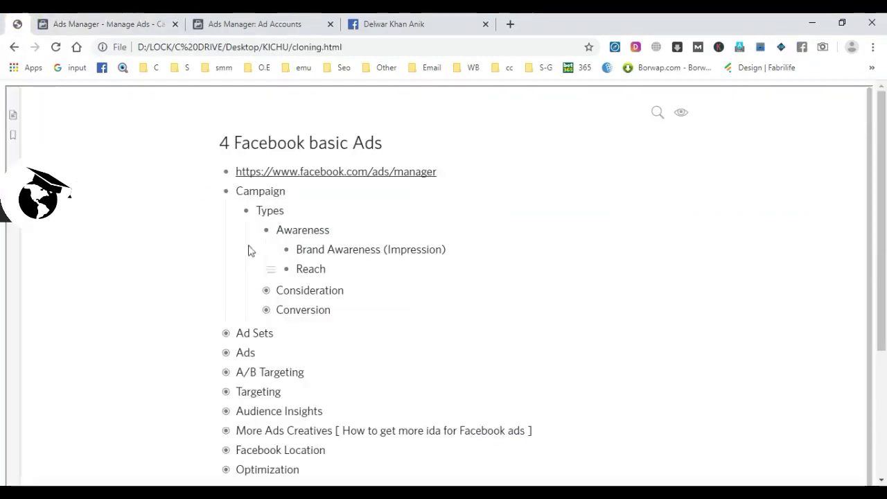
Step: Collapse the Awareness entries in the notes outline and expand the Consideration category under Types
click(228, 210)
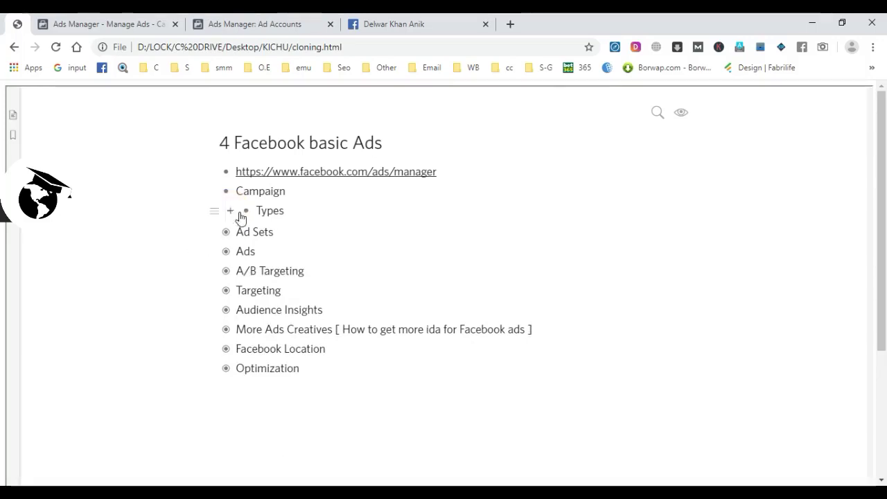
click(230, 210)
click(250, 229)
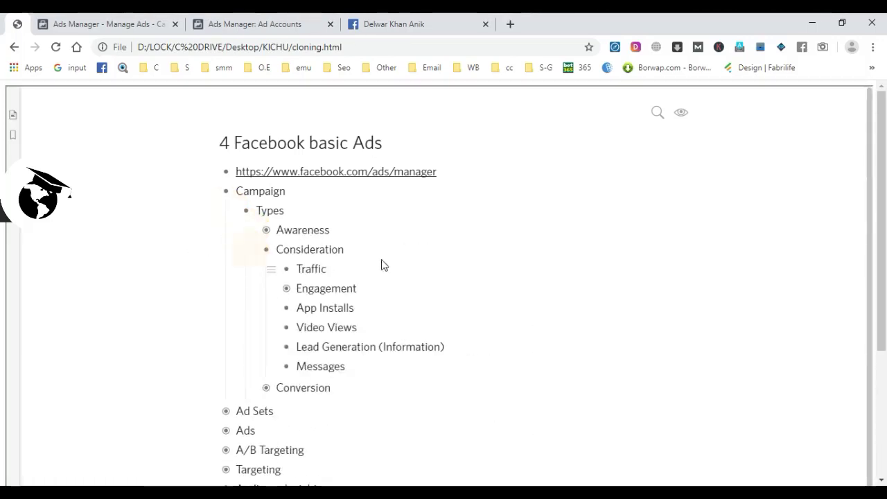
Step: Go through the Consideration entries App Installs, Lead Generation (Information), Messages and Traffic in the notes
click(336, 310)
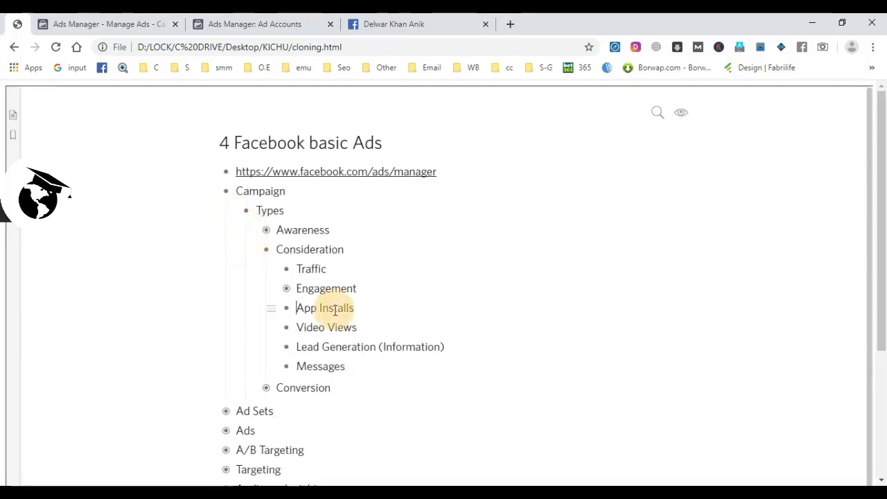
click(337, 346)
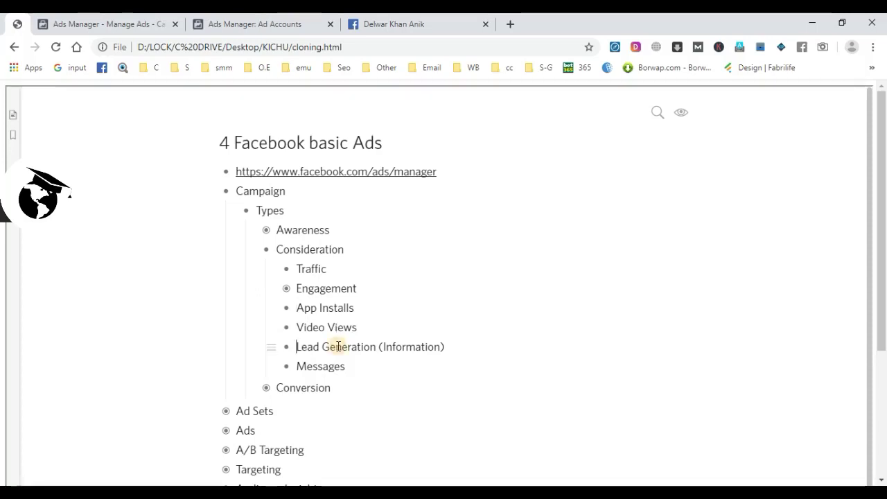
click(334, 368)
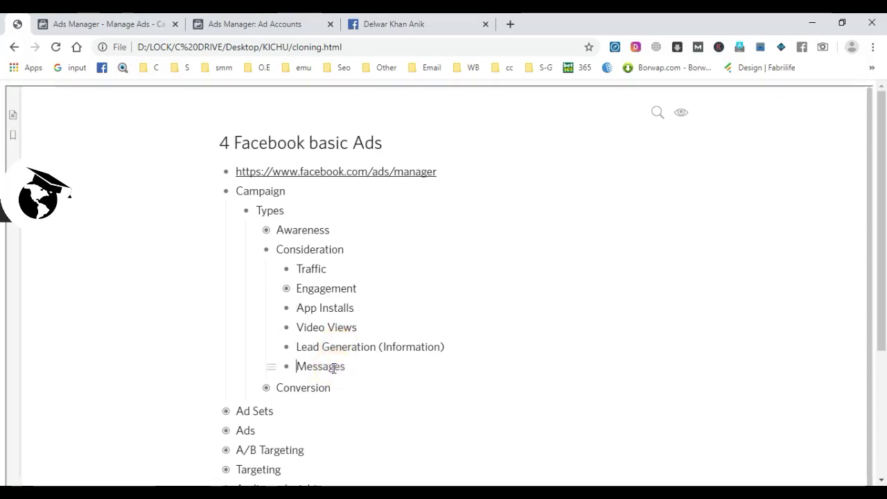
click(334, 271)
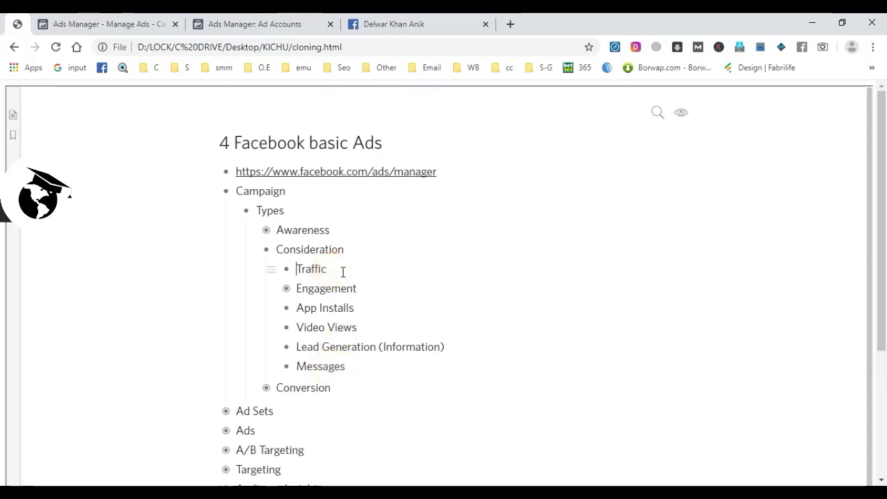
Step: Return to the Ads Manager campaign objectives and examine the Traffic objective under Consideration
click(167, 24)
click(497, 270)
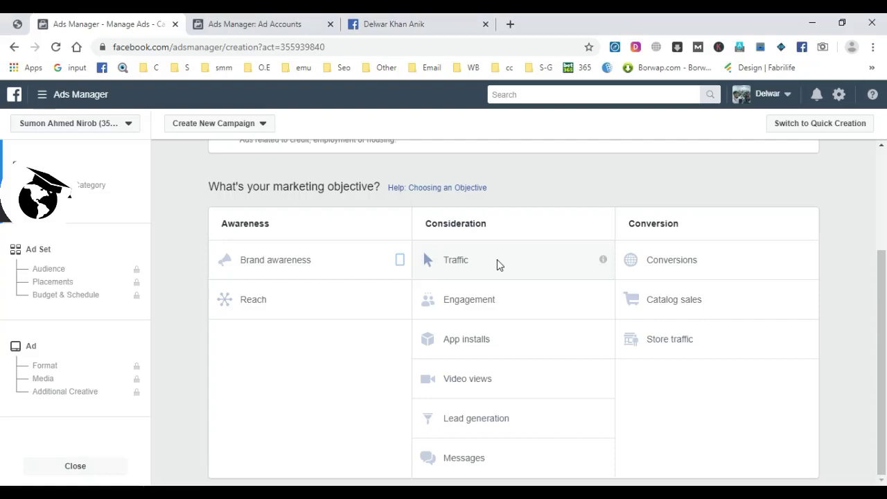
click(497, 261)
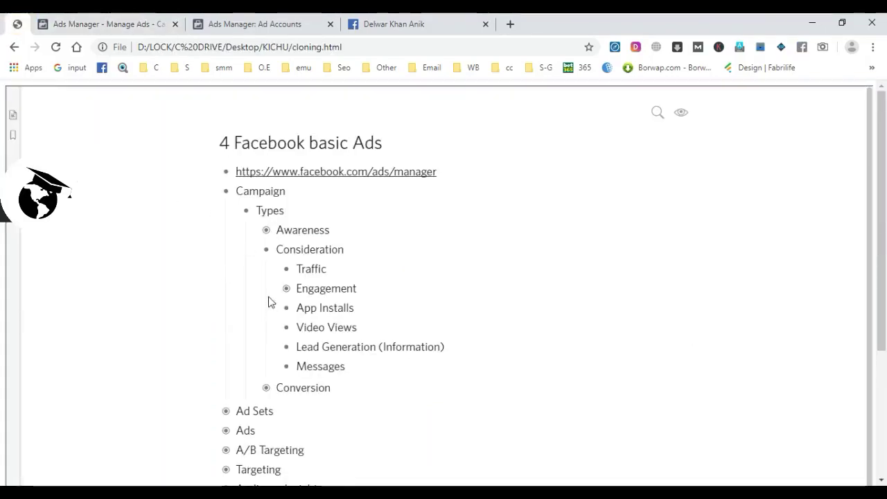
Step: Expand Engagement in the notes outline and highlight its Post Engagement and Event Responses entries
click(272, 288)
triple_click(385, 307)
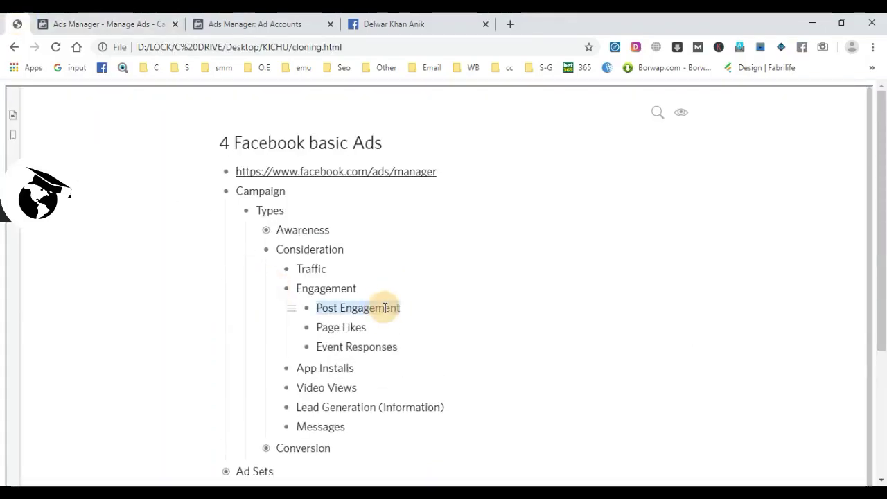
triple_click(376, 347)
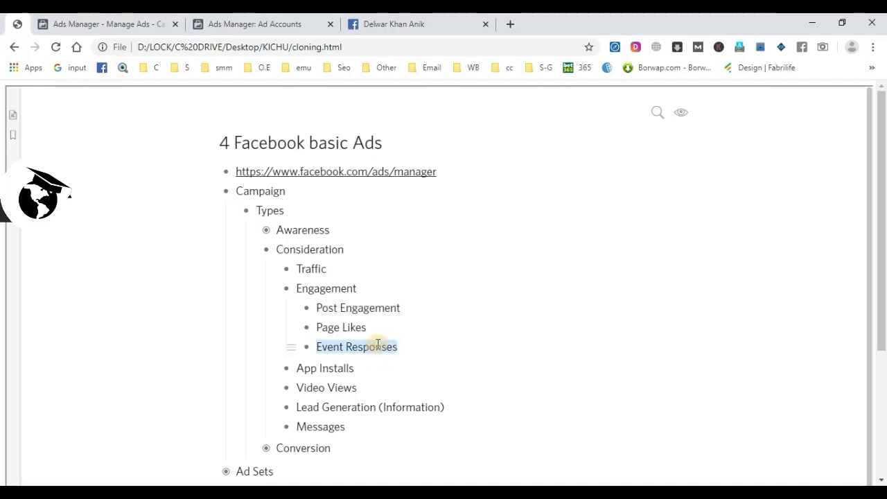
click(406, 348)
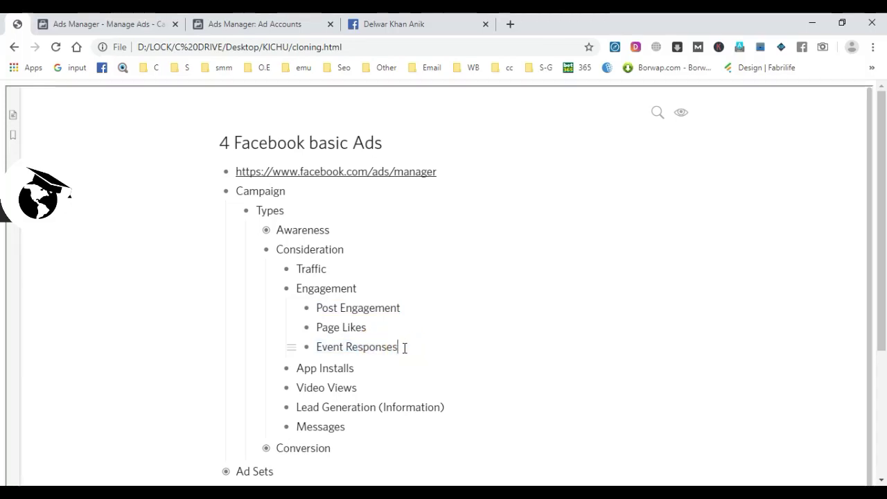
Step: Go through the Post Engagement, Page Likes and Event Responses entries under Engagement in the notes, highlighting each
drag(405, 347, 325, 314)
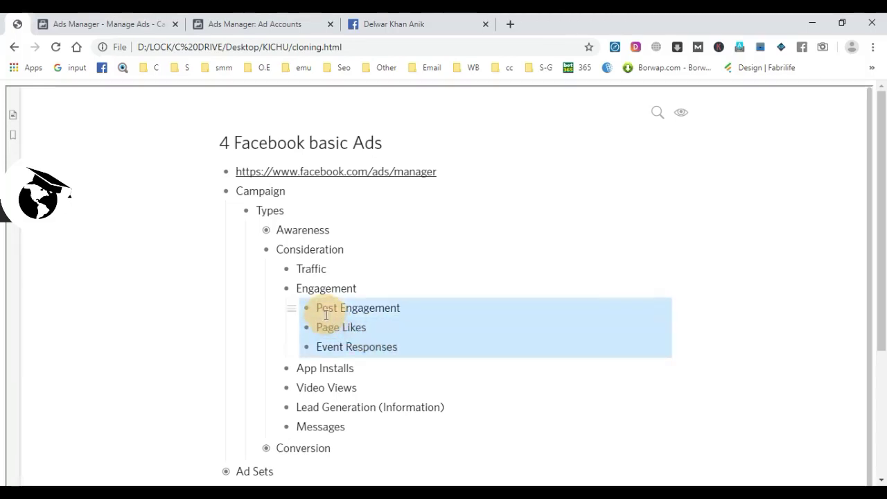
triple_click(363, 350)
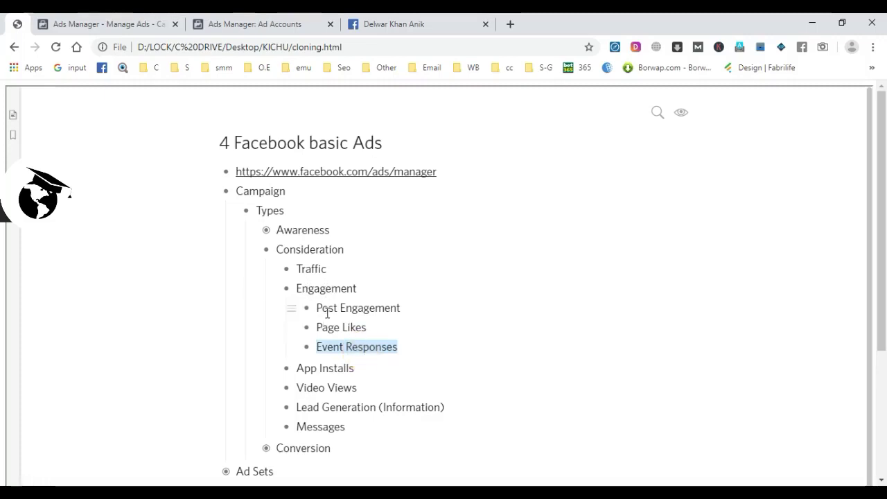
triple_click(367, 310)
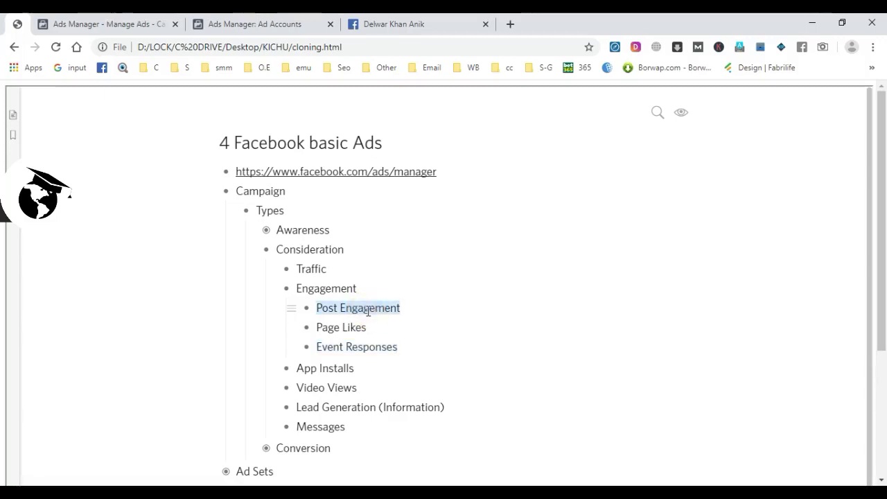
triple_click(362, 327)
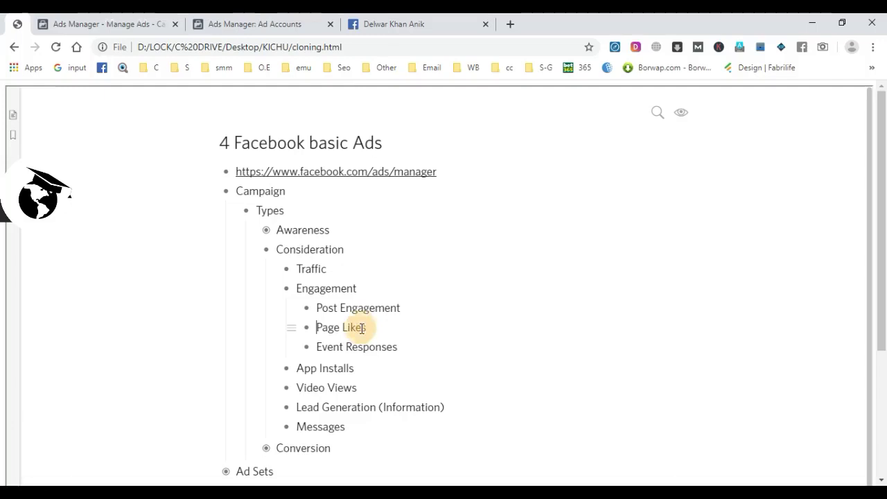
triple_click(362, 349)
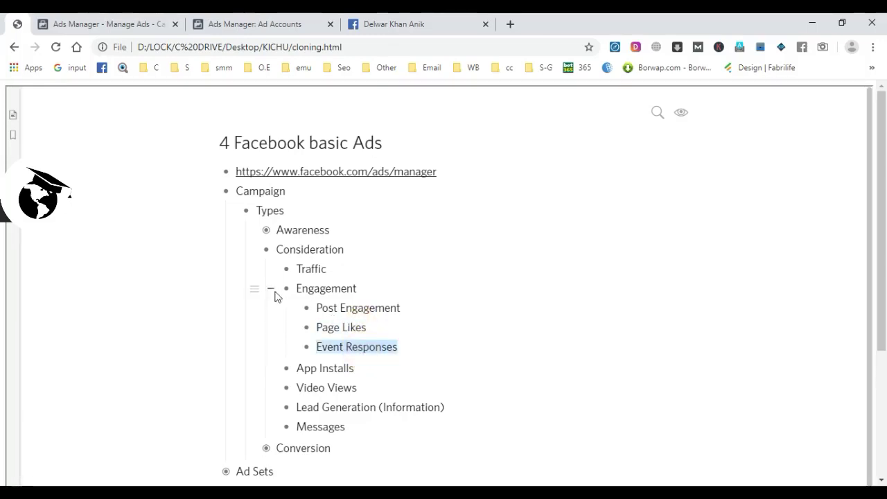
Step: Return to the Ads Manager campaign objectives and examine Engagement, App installs, Lead generation and Messages under Consideration
click(106, 20)
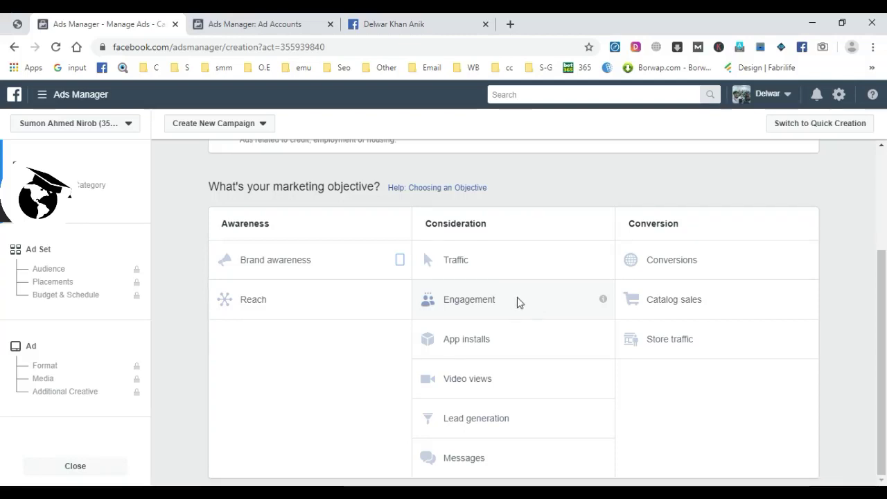
click(525, 354)
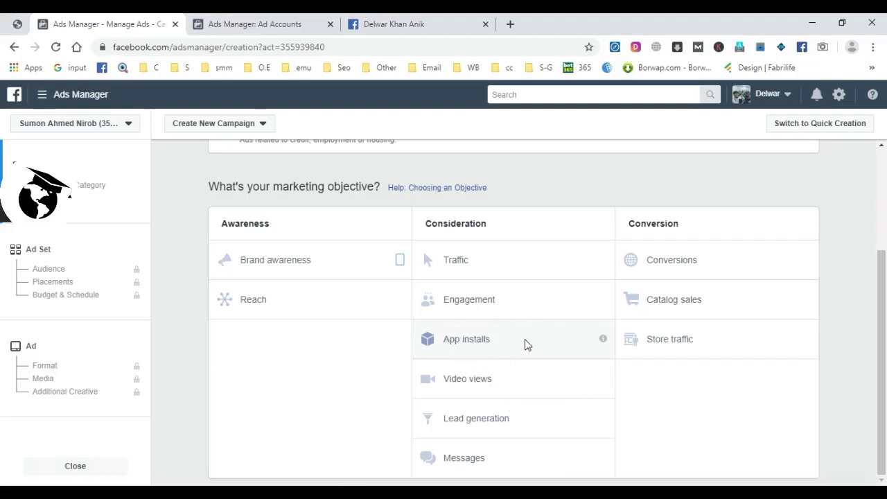
click(526, 341)
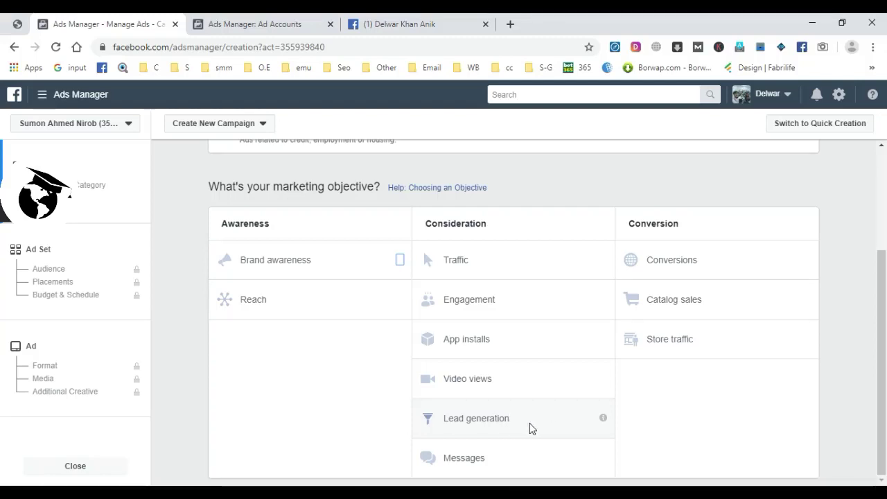
click(530, 423)
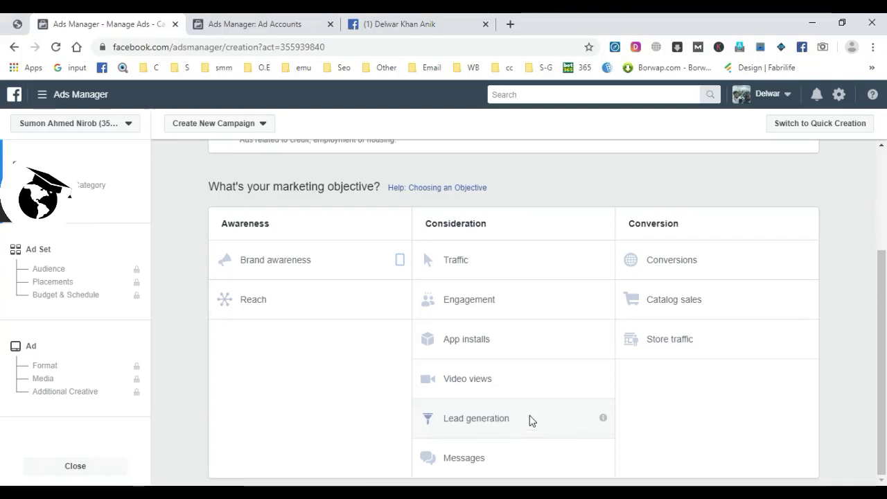
click(516, 464)
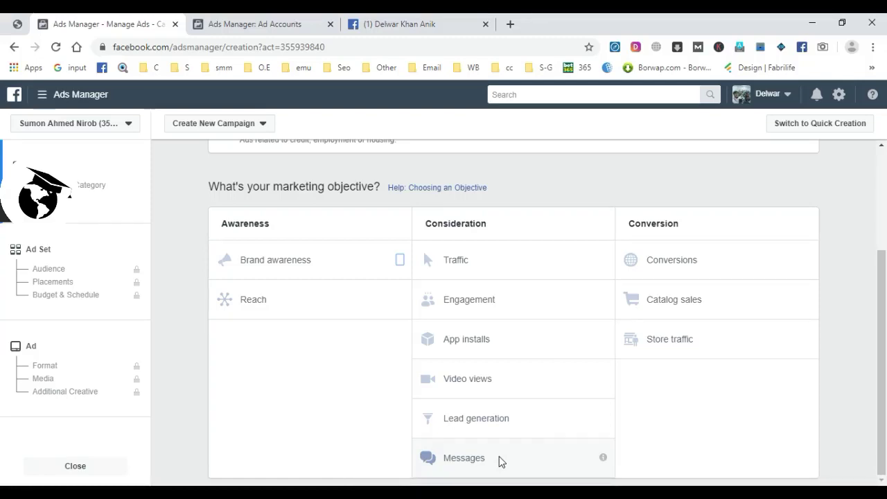
click(502, 461)
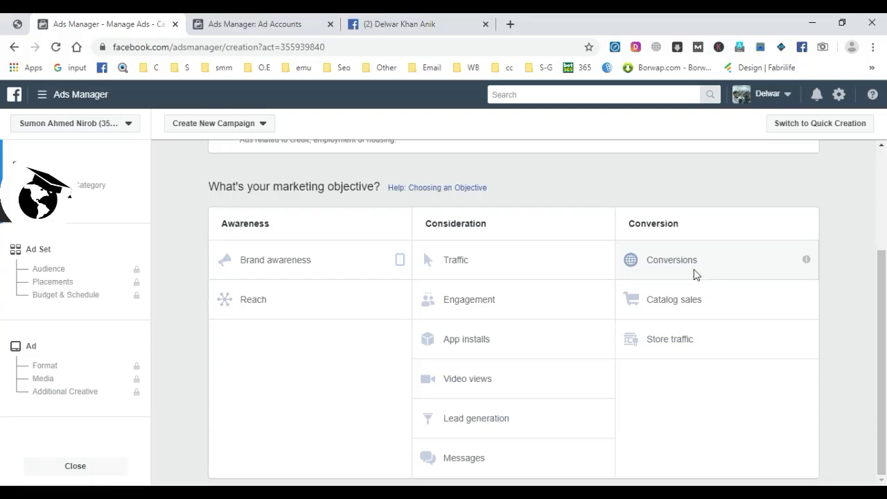
Step: Select Conversions as the campaign's marketing objective and go back to the list of objectives
click(698, 275)
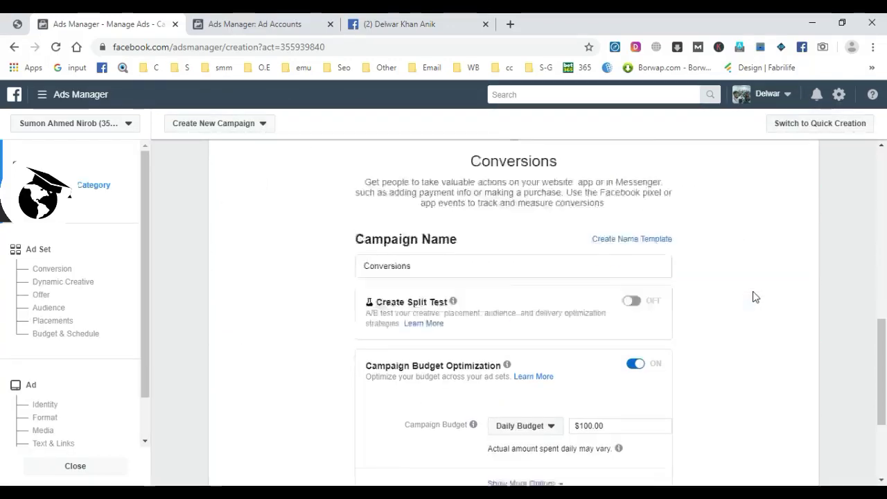
scroll(754, 296, up, 8)
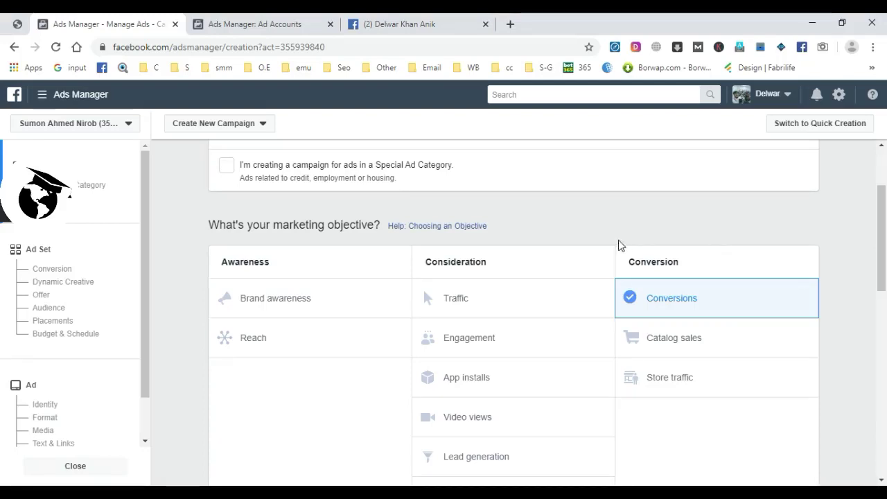
scroll(606, 247, down, 3)
mouse_move(883, 274)
mouse_down()
mouse_move(884, 246)
mouse_move(882, 258)
mouse_up()
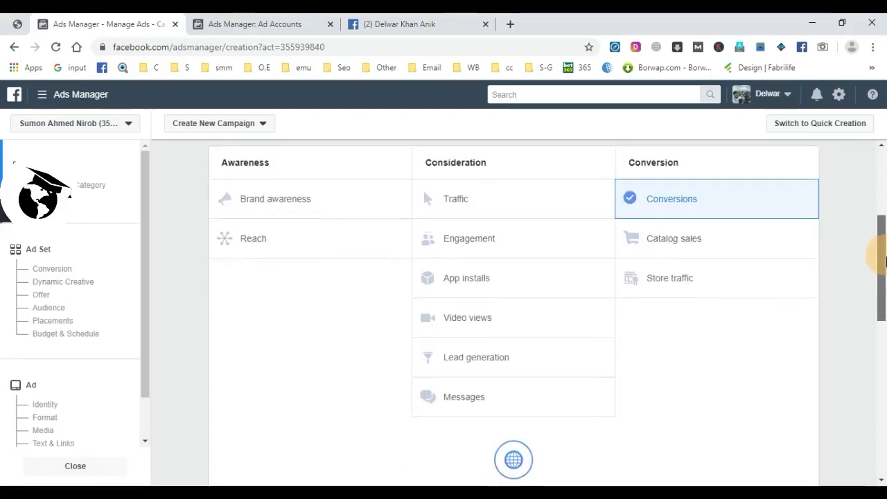